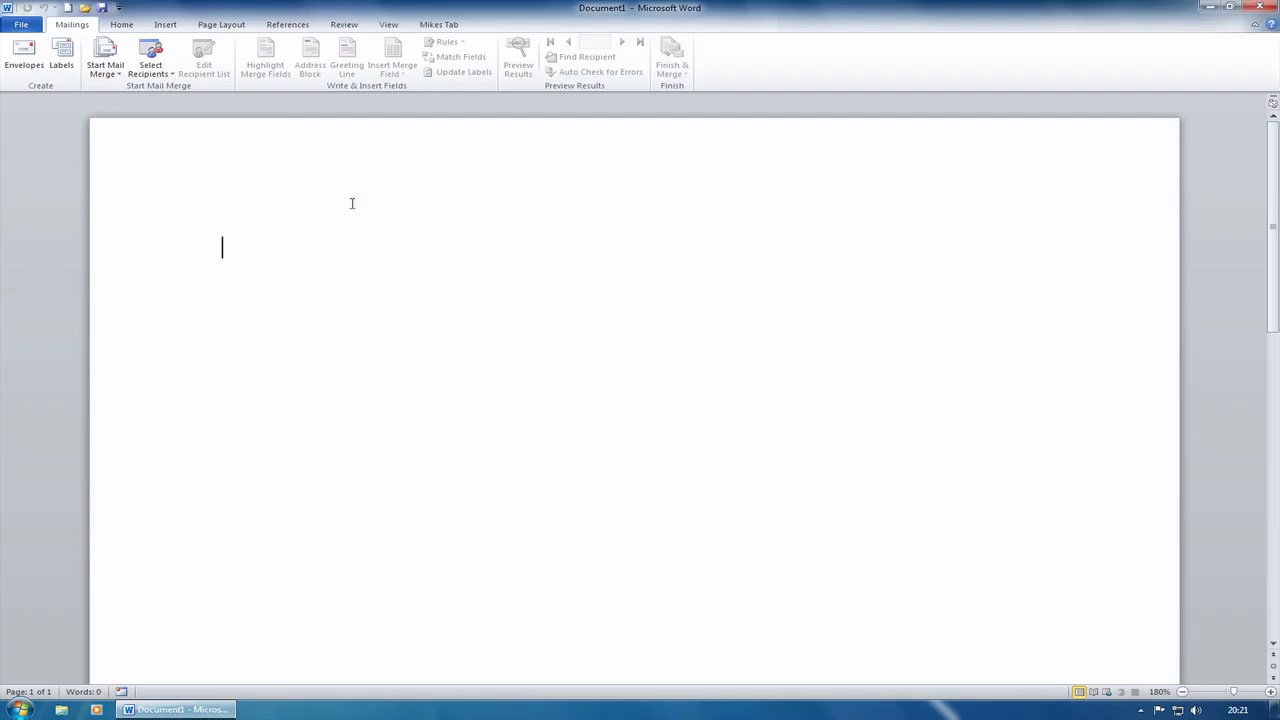
# Step: Show the Recent page listing Board of Directors Statement and files Test12 through Test30
pyautogui.click(21, 25)
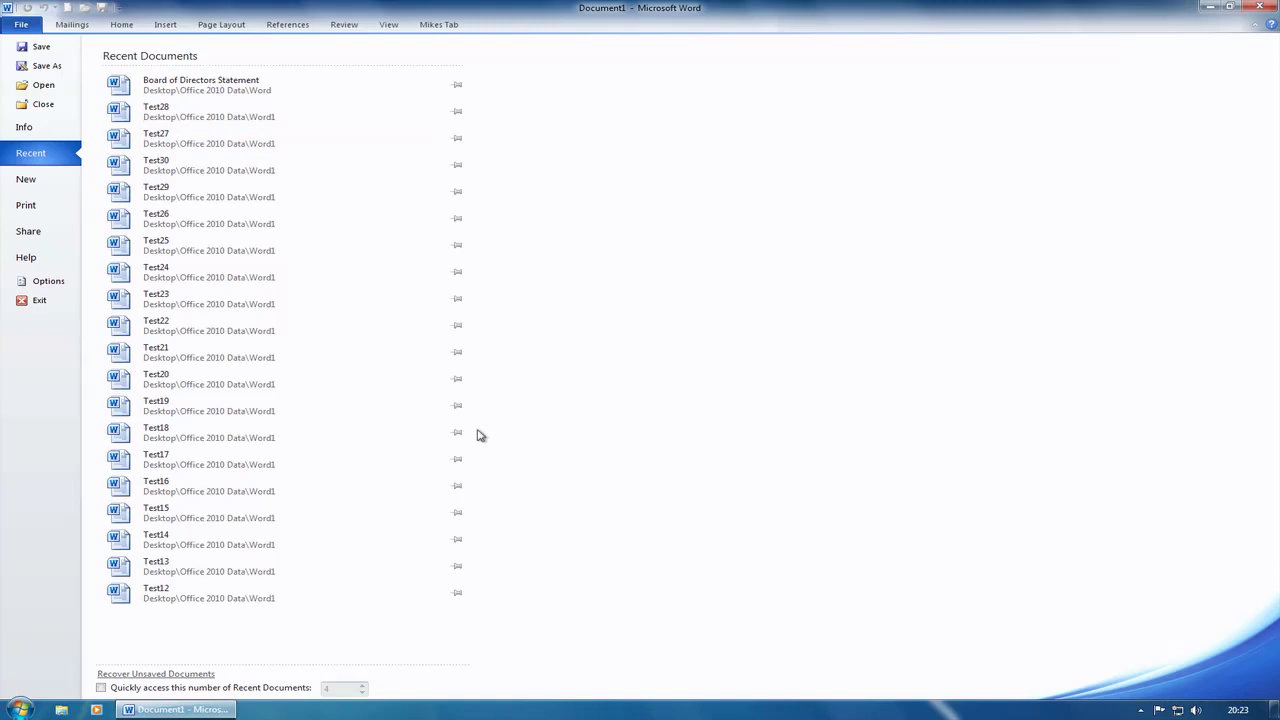
pyautogui.click(457, 112)
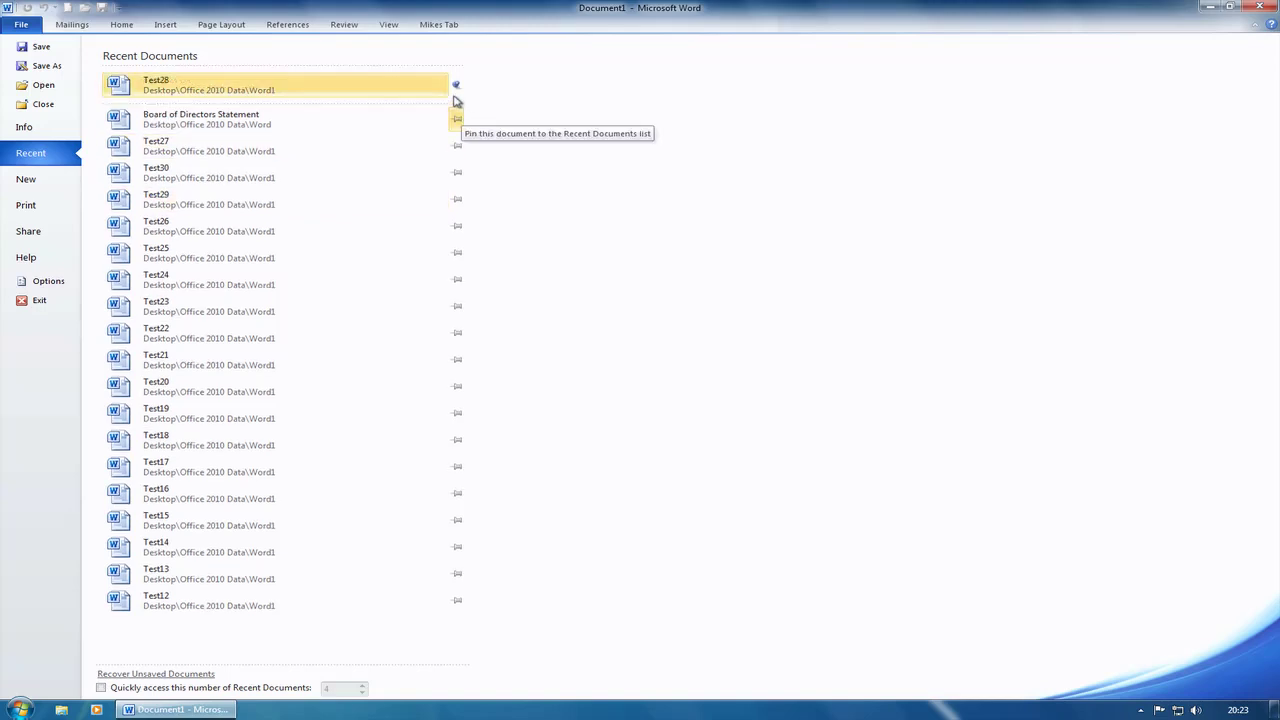
pyautogui.click(457, 332)
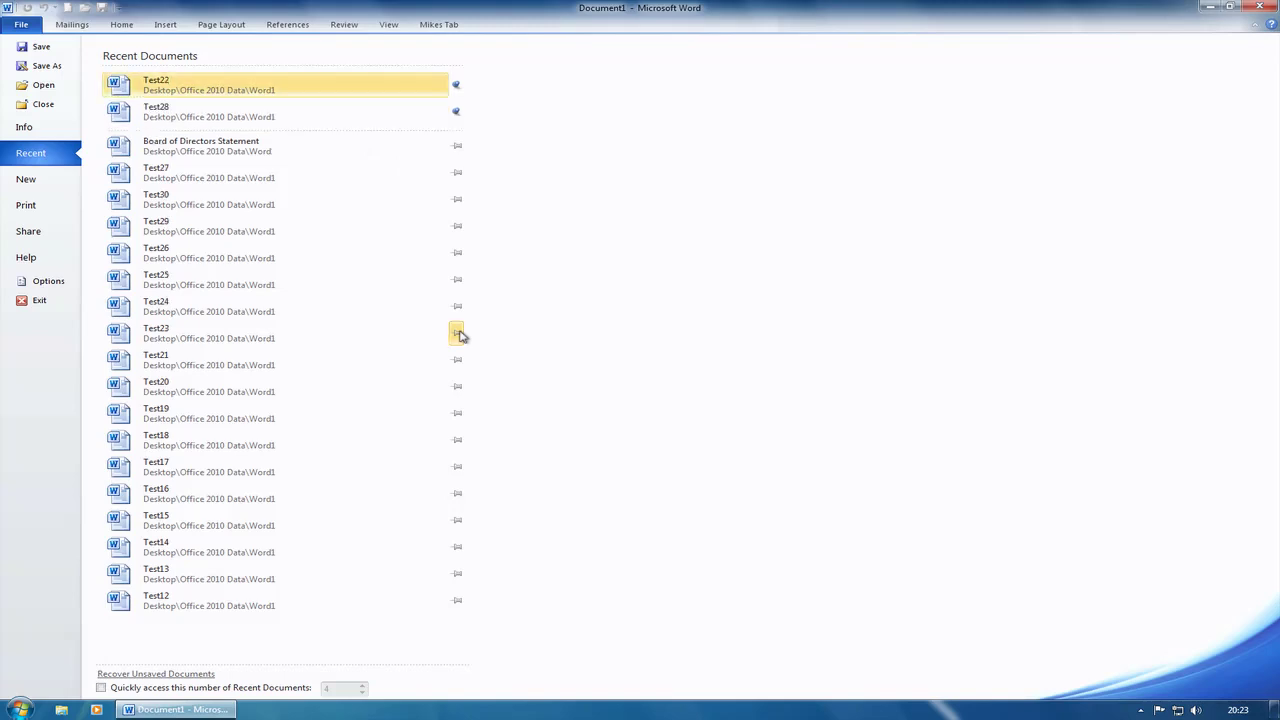
pyautogui.click(457, 440)
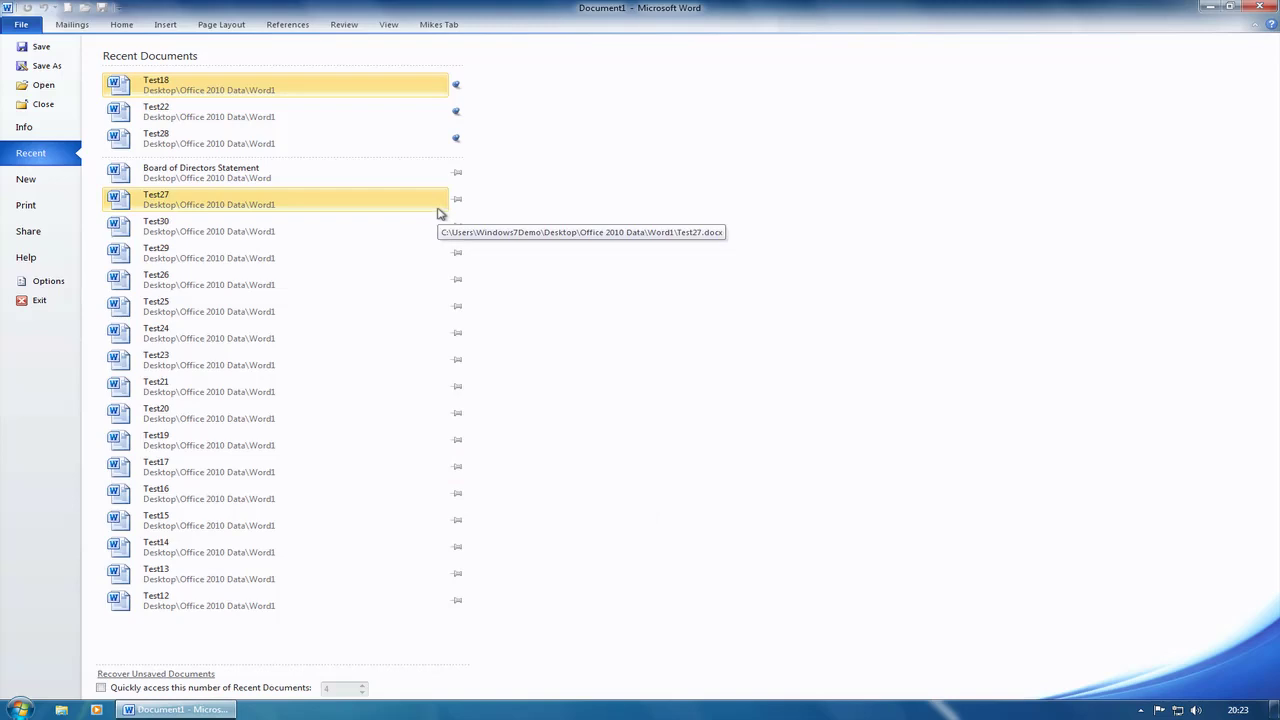
pyautogui.click(456, 140)
pyautogui.click(457, 108)
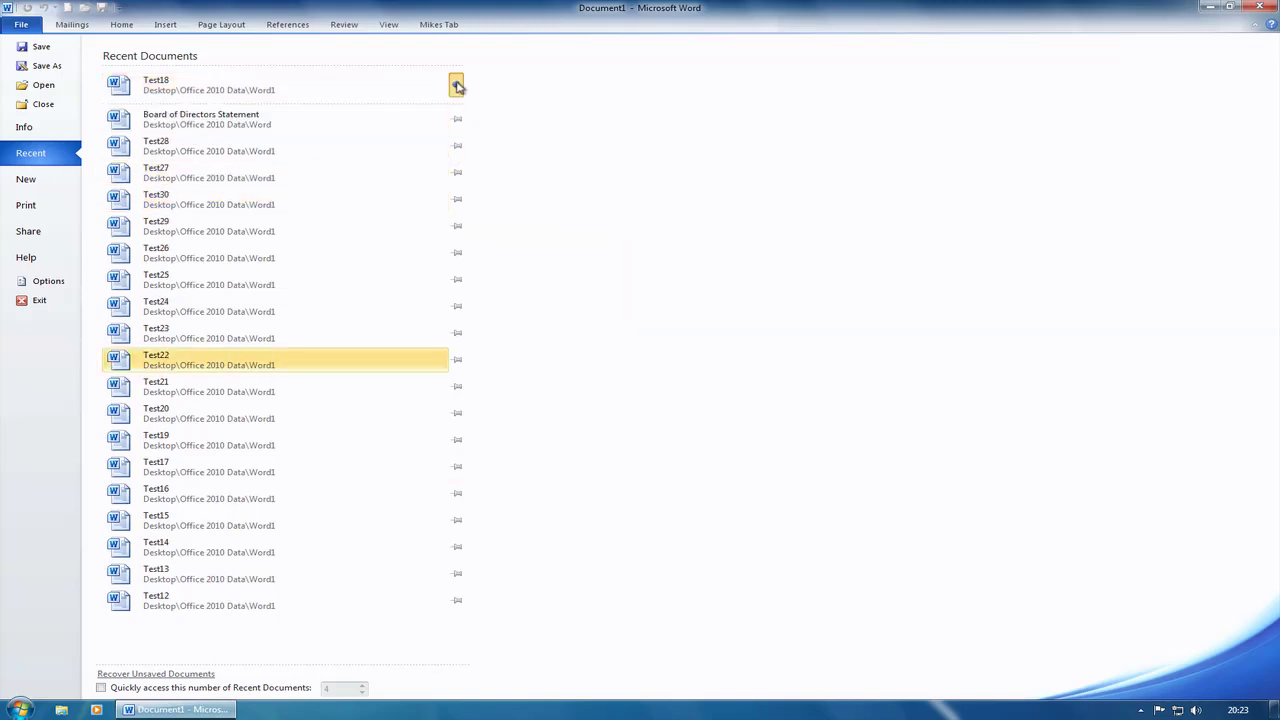
pyautogui.click(456, 86)
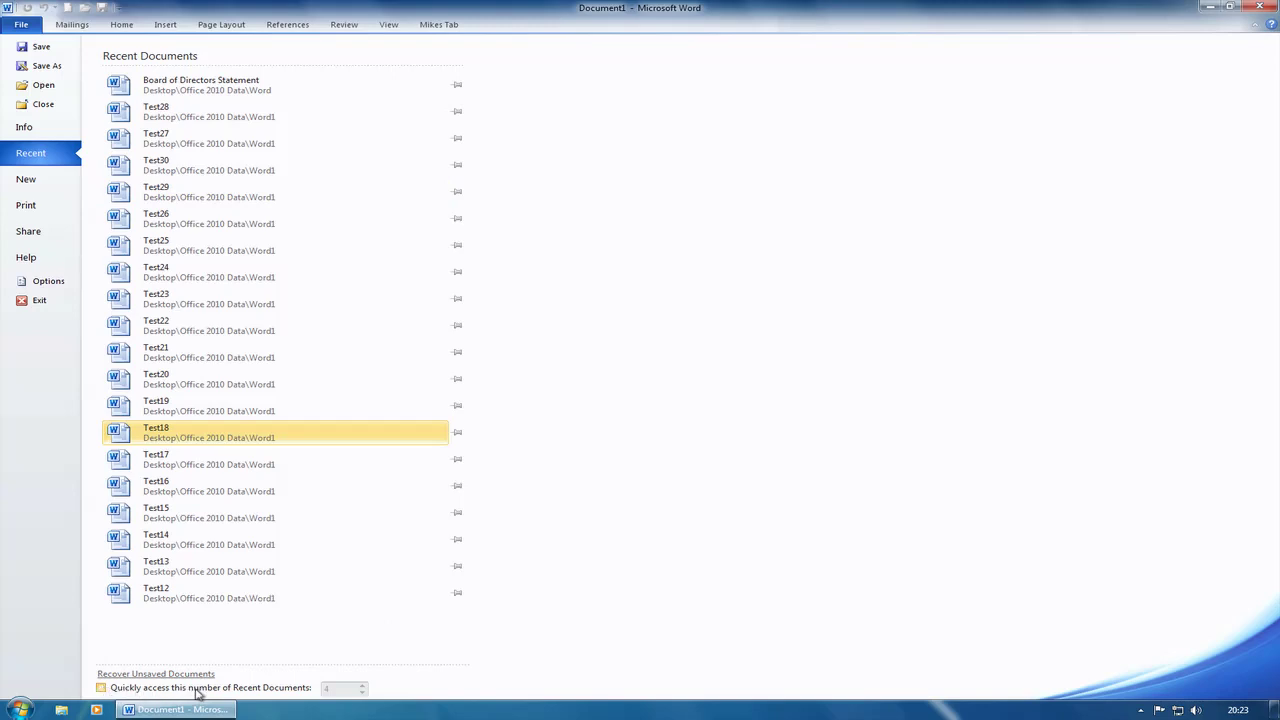
# Step: Set the quick-access recent documents count to 3, leaving that option unchecked
pyautogui.click(102, 688)
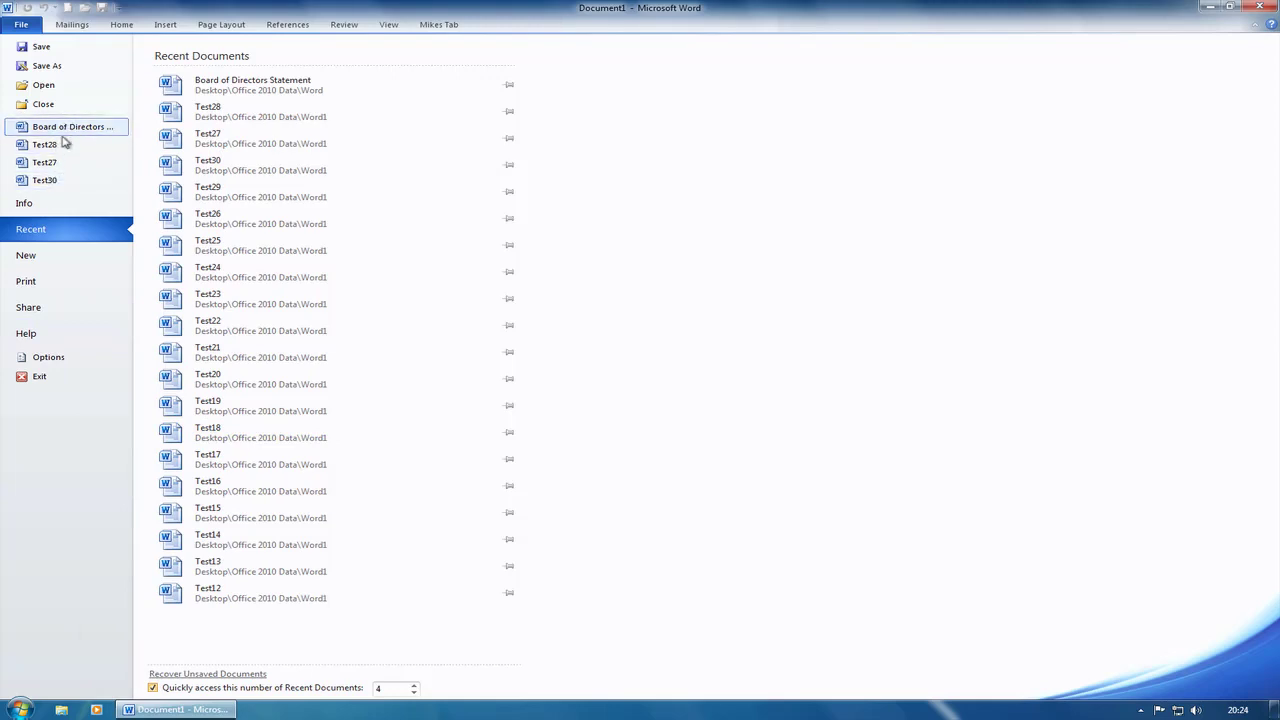
pyautogui.click(415, 685)
pyautogui.click(415, 685)
pyautogui.click(415, 684)
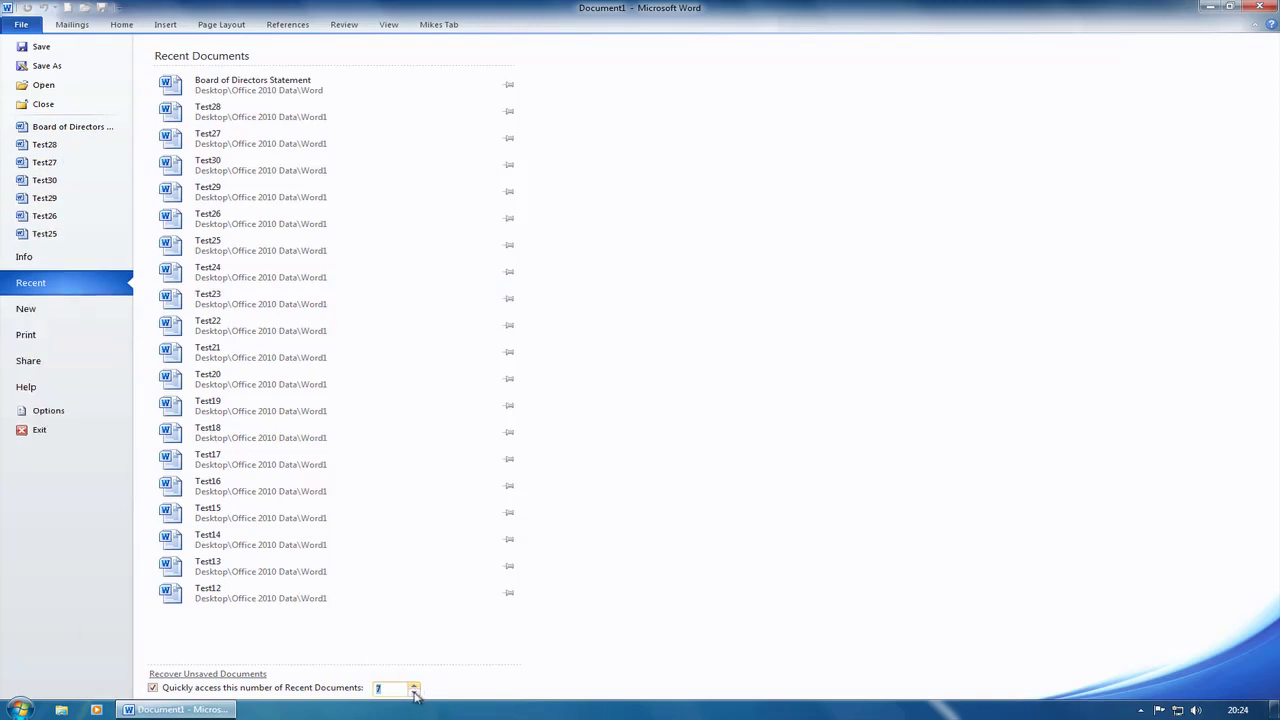
pyautogui.click(415, 693)
pyautogui.click(414, 693)
pyautogui.click(414, 693)
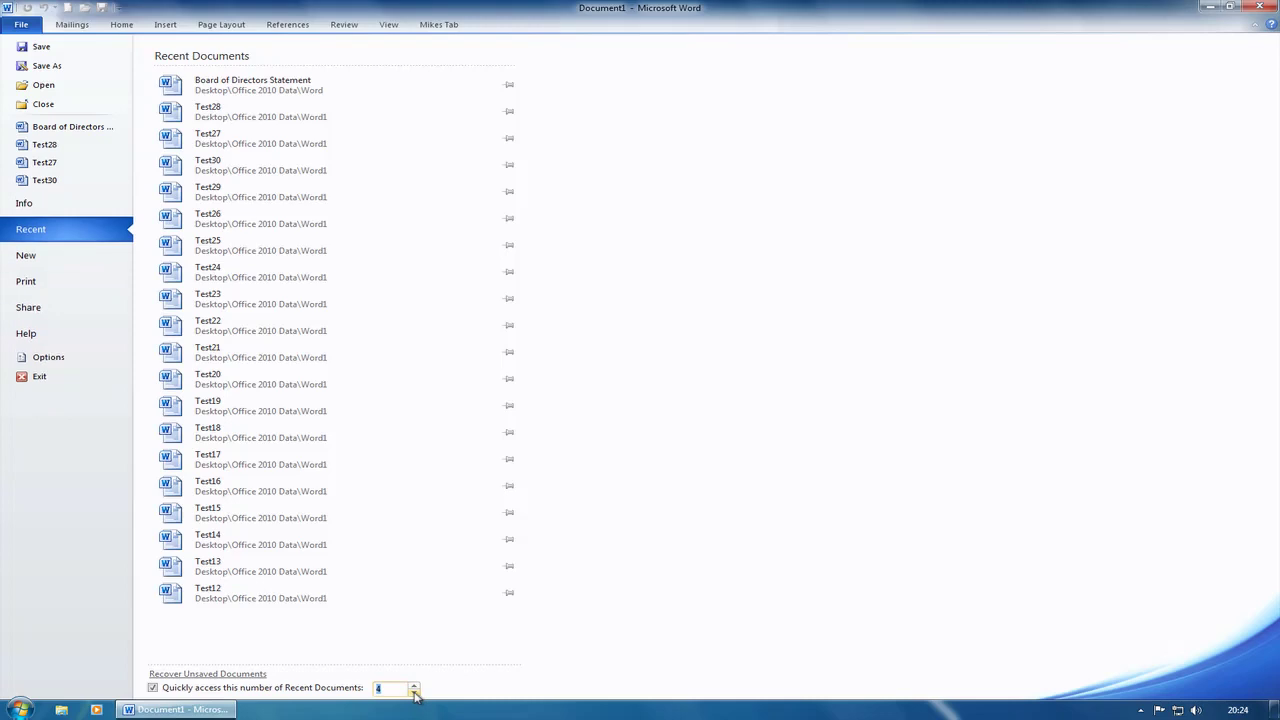
pyautogui.click(413, 693)
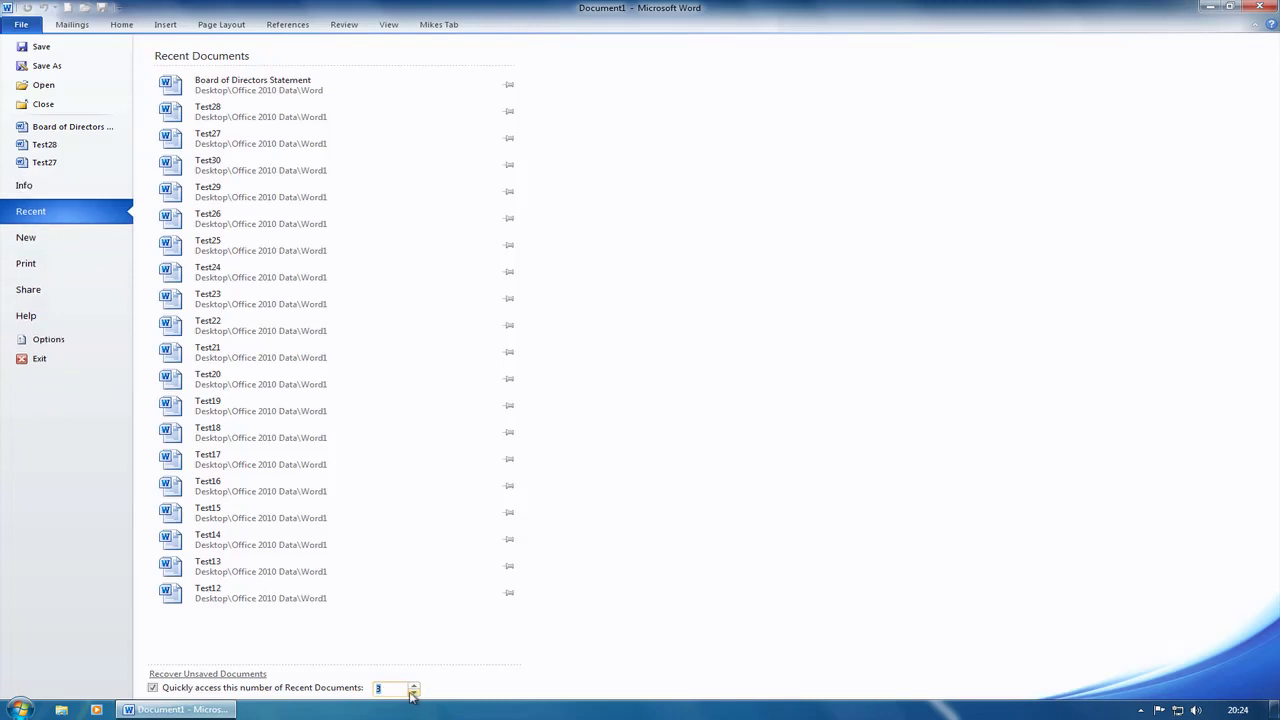
pyautogui.click(155, 688)
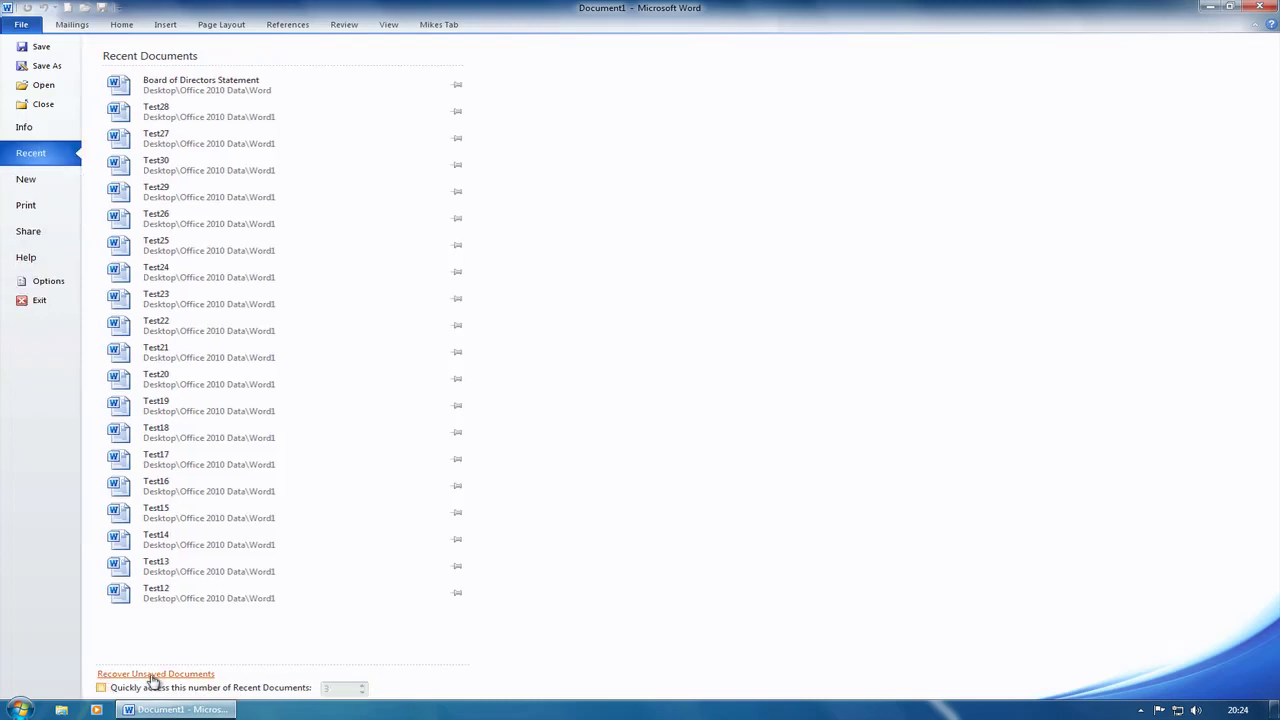
# Step: Create a new blank document, Document2, from the New page
pyautogui.click(25, 183)
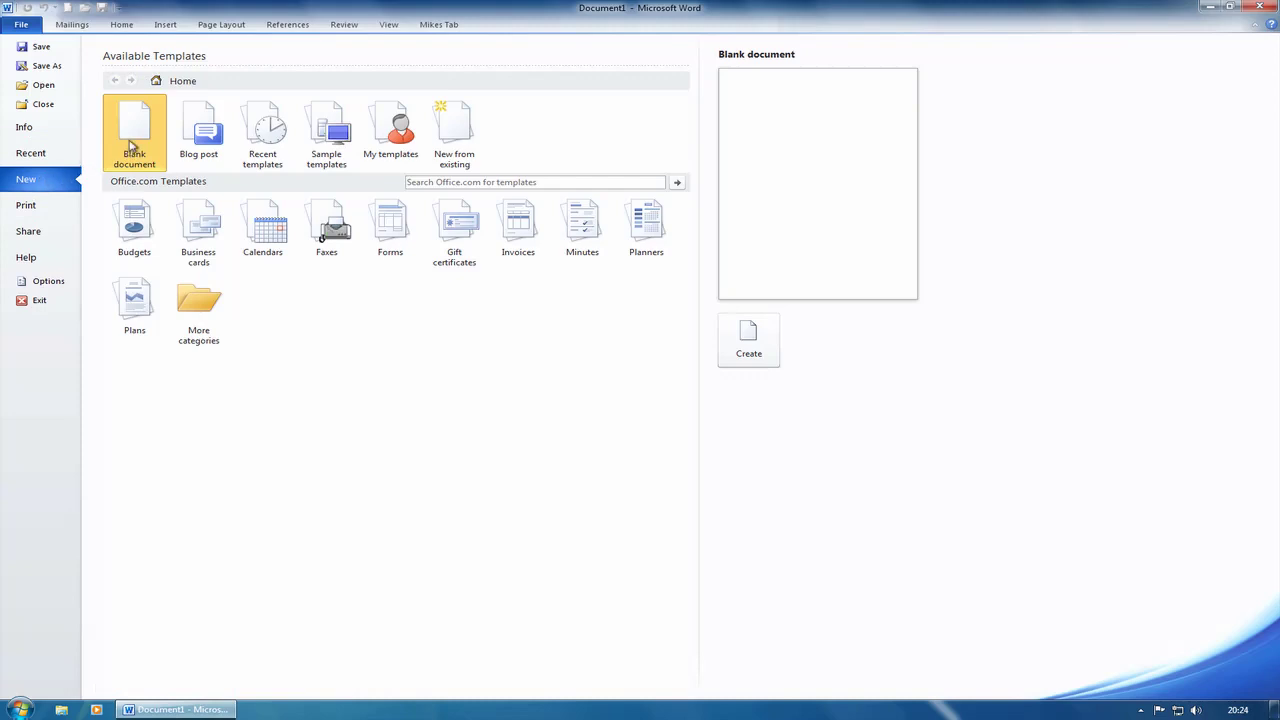
pyautogui.click(768, 330)
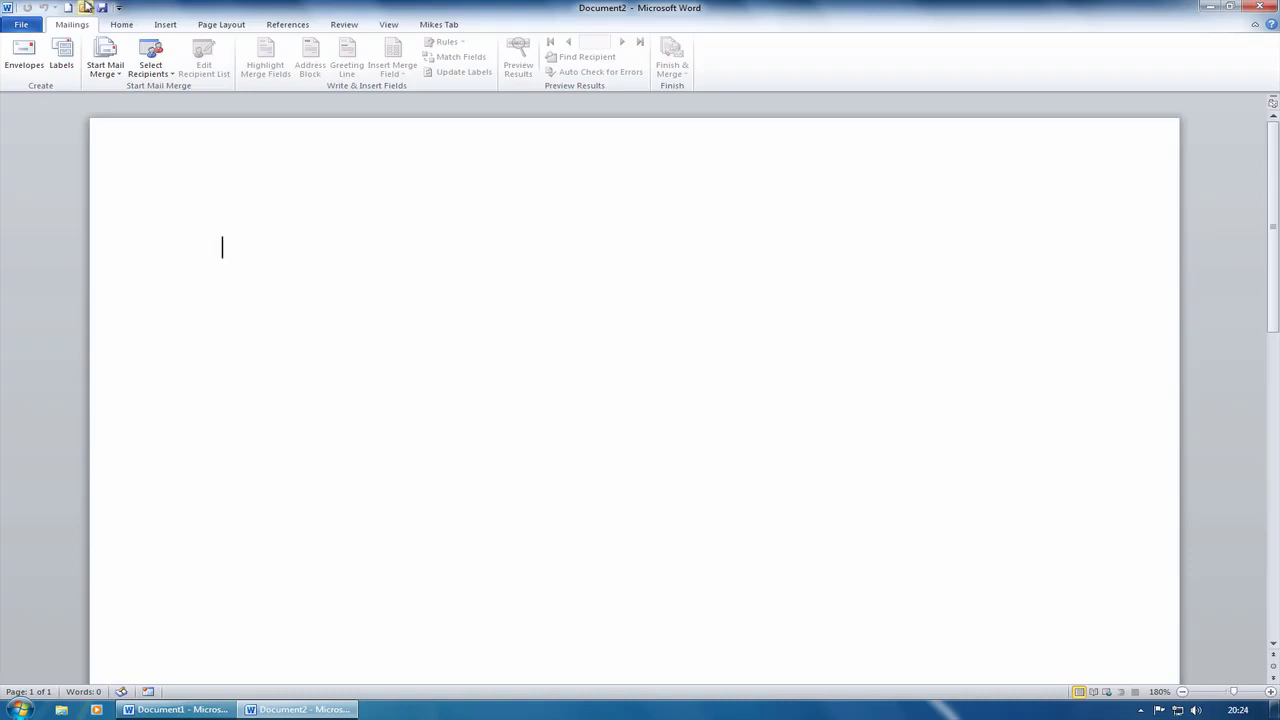
# Step: Apply AutoRecover every 1 minute and keep the last autosaved version in Word Options' Save settings
pyautogui.click(18, 28)
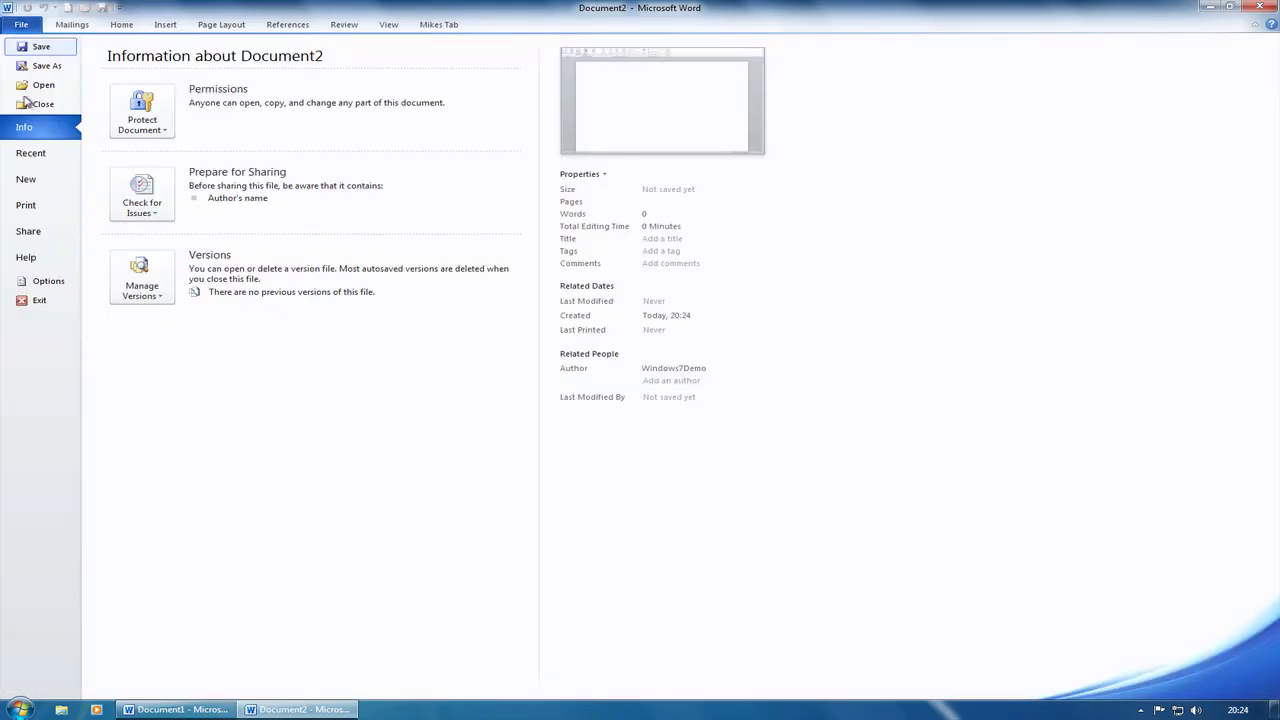
pyautogui.click(35, 282)
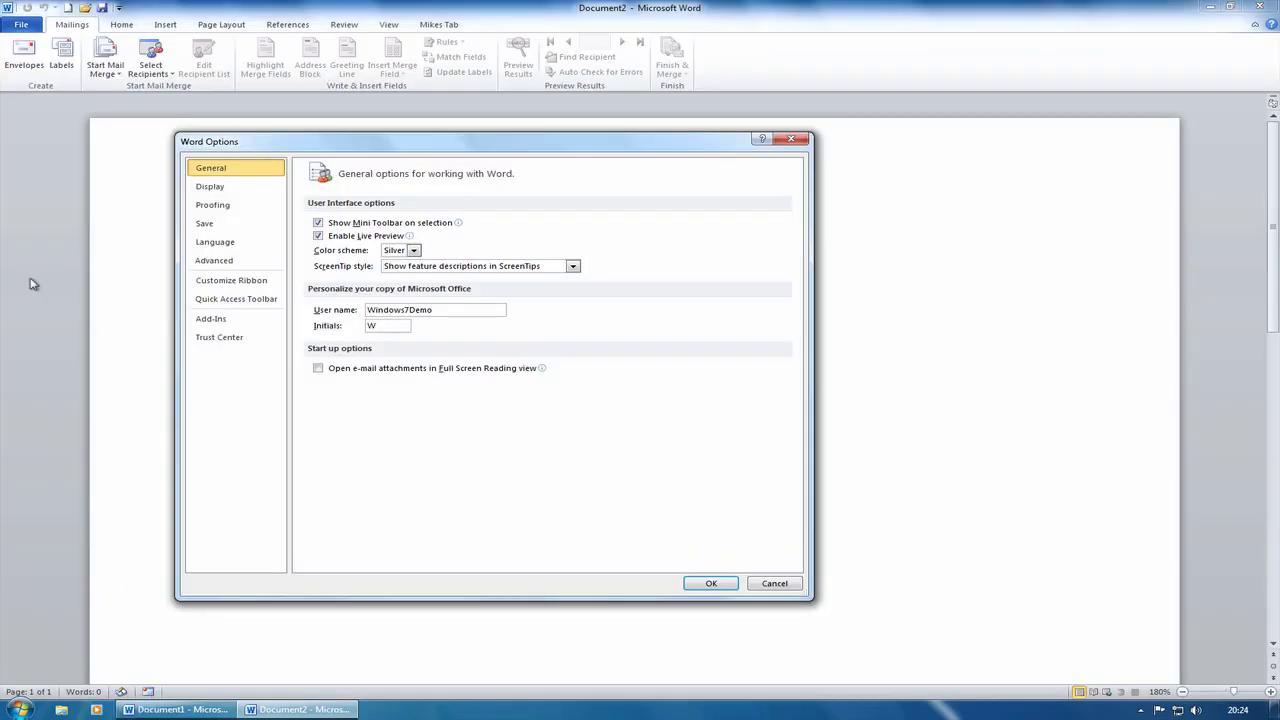
pyautogui.click(205, 226)
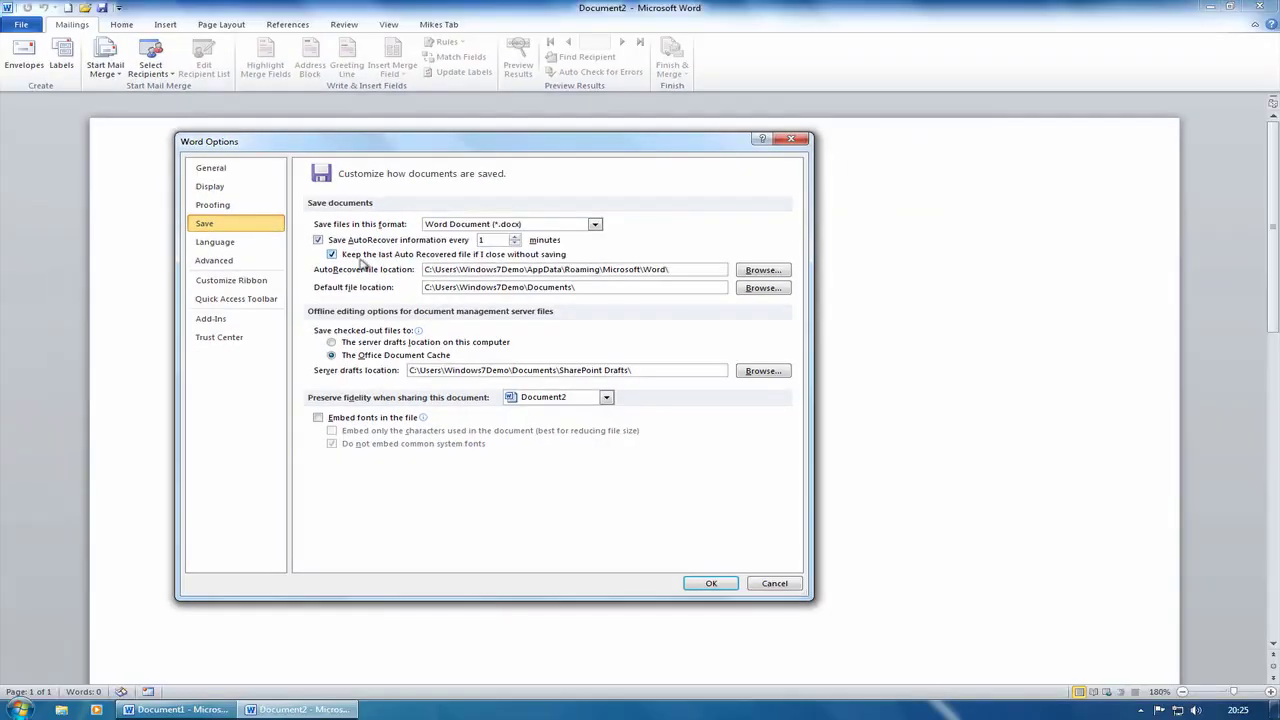
pyautogui.click(712, 584)
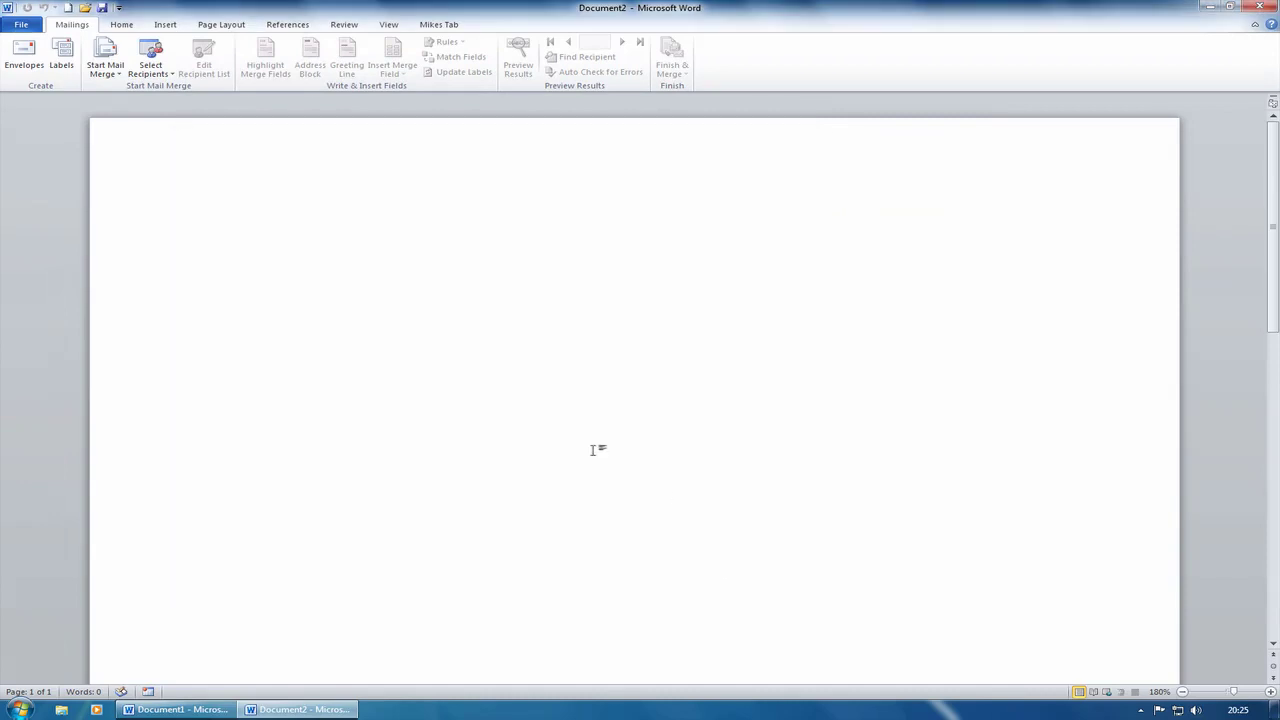
# Step: Insert three sample paragraphs with =rand() and show Document2's Info page
pyautogui.write('rand()')
pyautogui.press('Return')
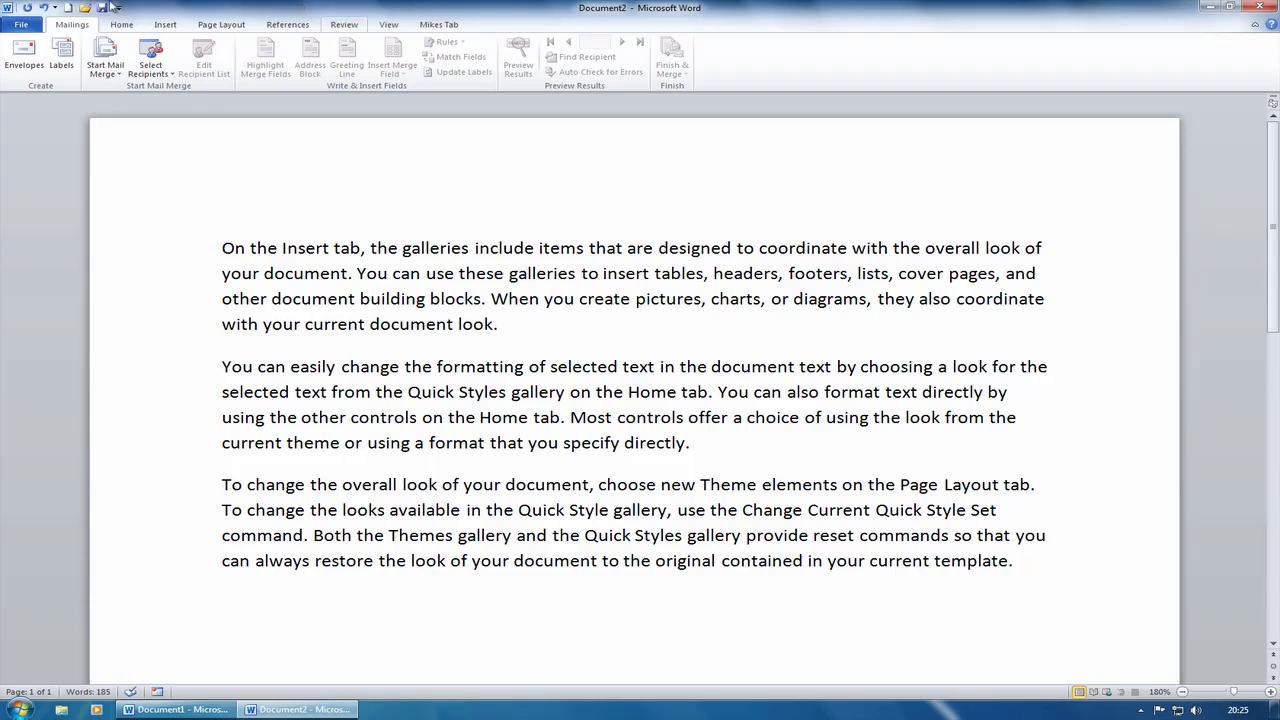
pyautogui.click(30, 25)
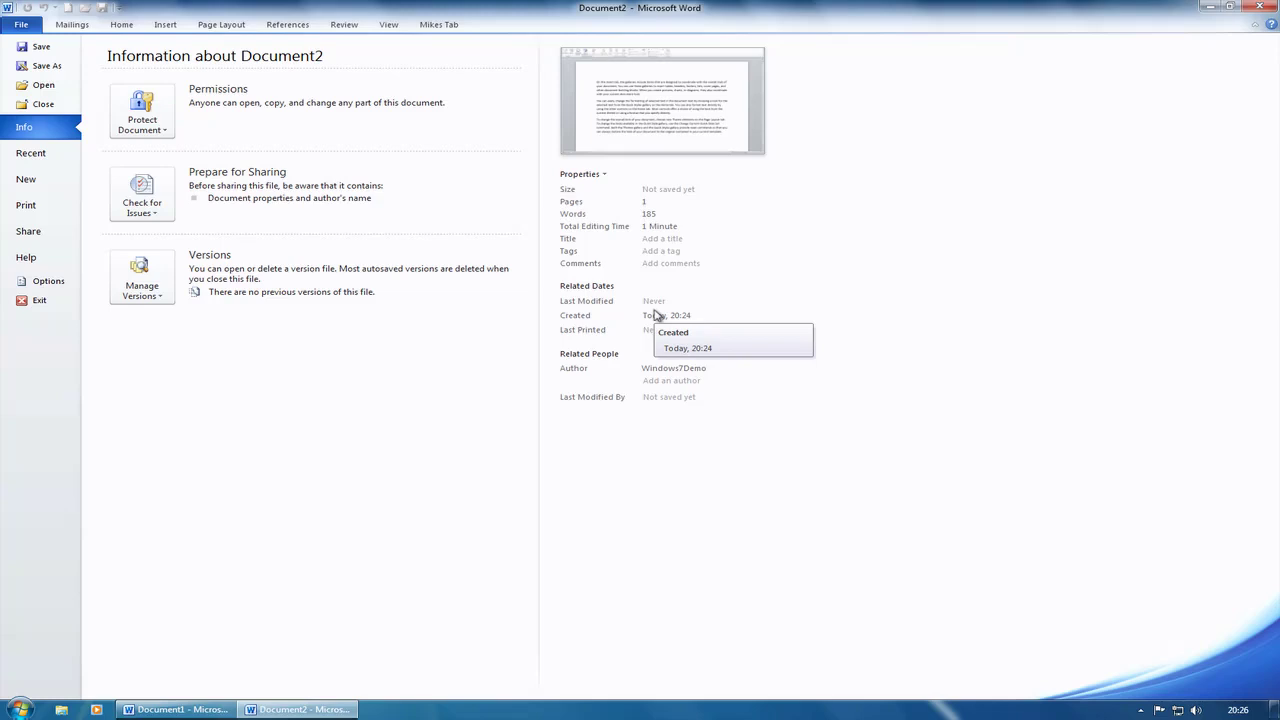
# Step: Add a second author's name to Document2's properties and return to the text
pyautogui.click(686, 380)
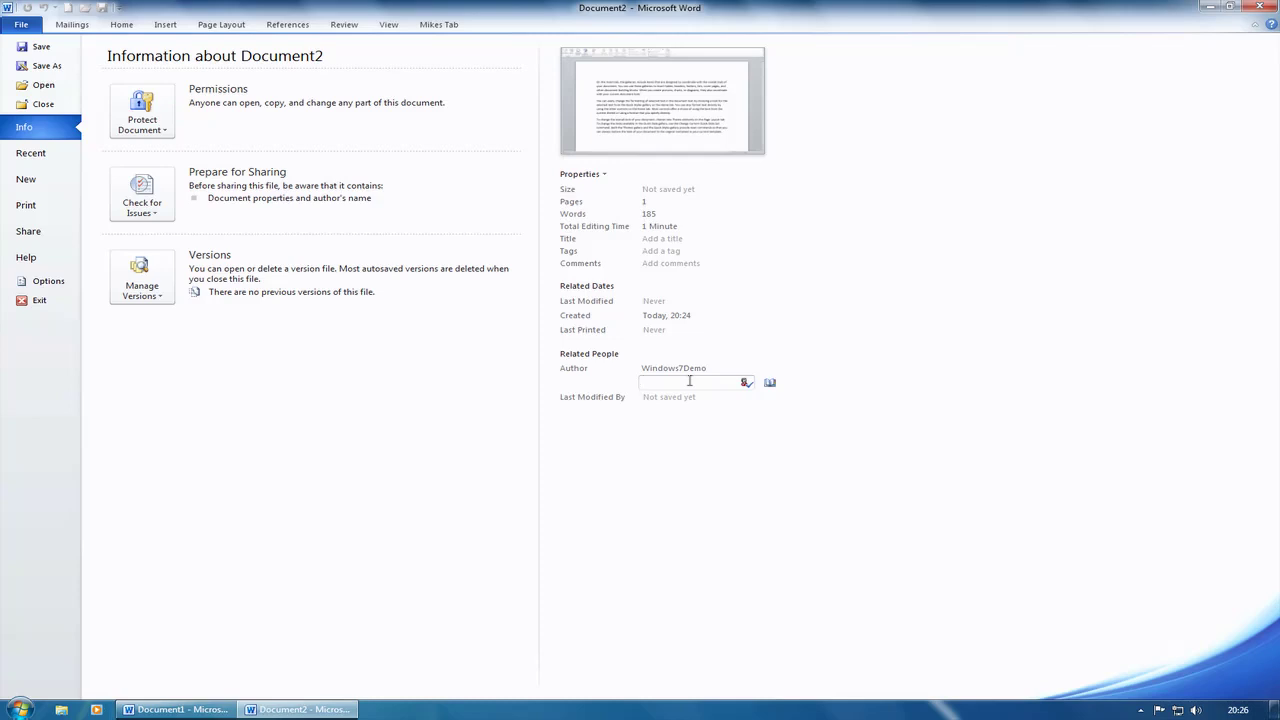
pyautogui.write('MikeT')
pyautogui.press('Return')
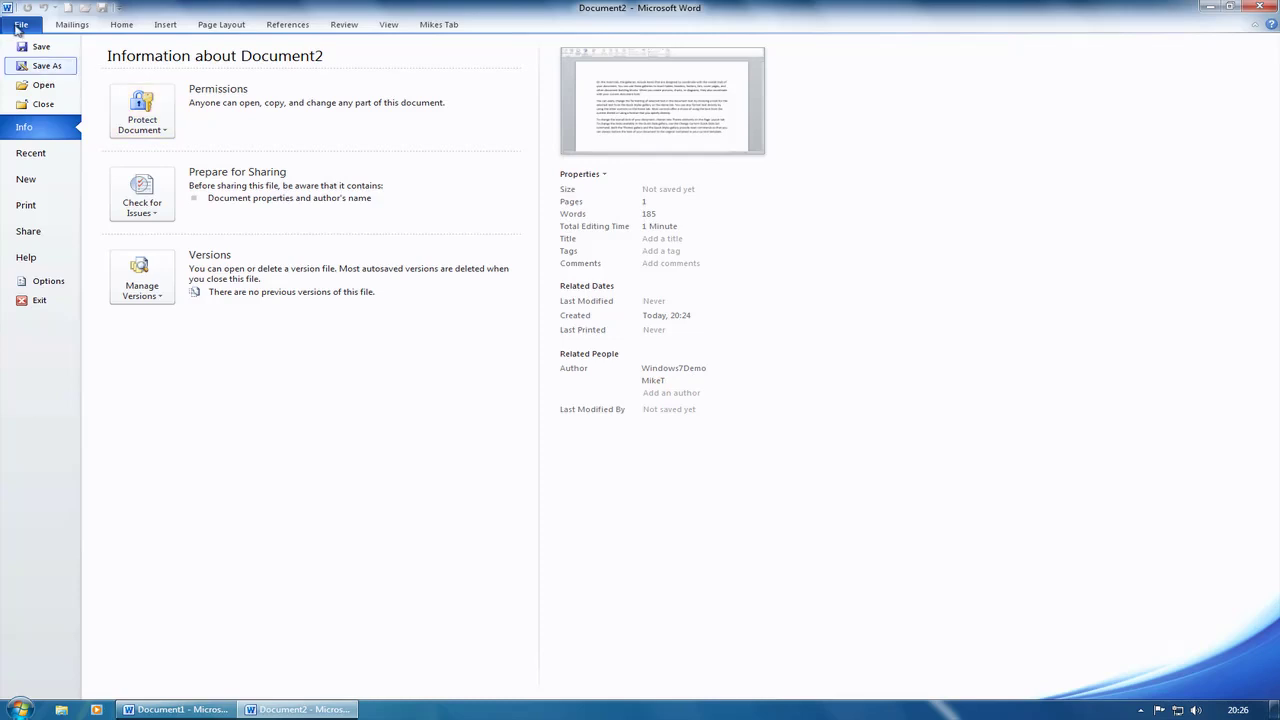
pyautogui.click(17, 27)
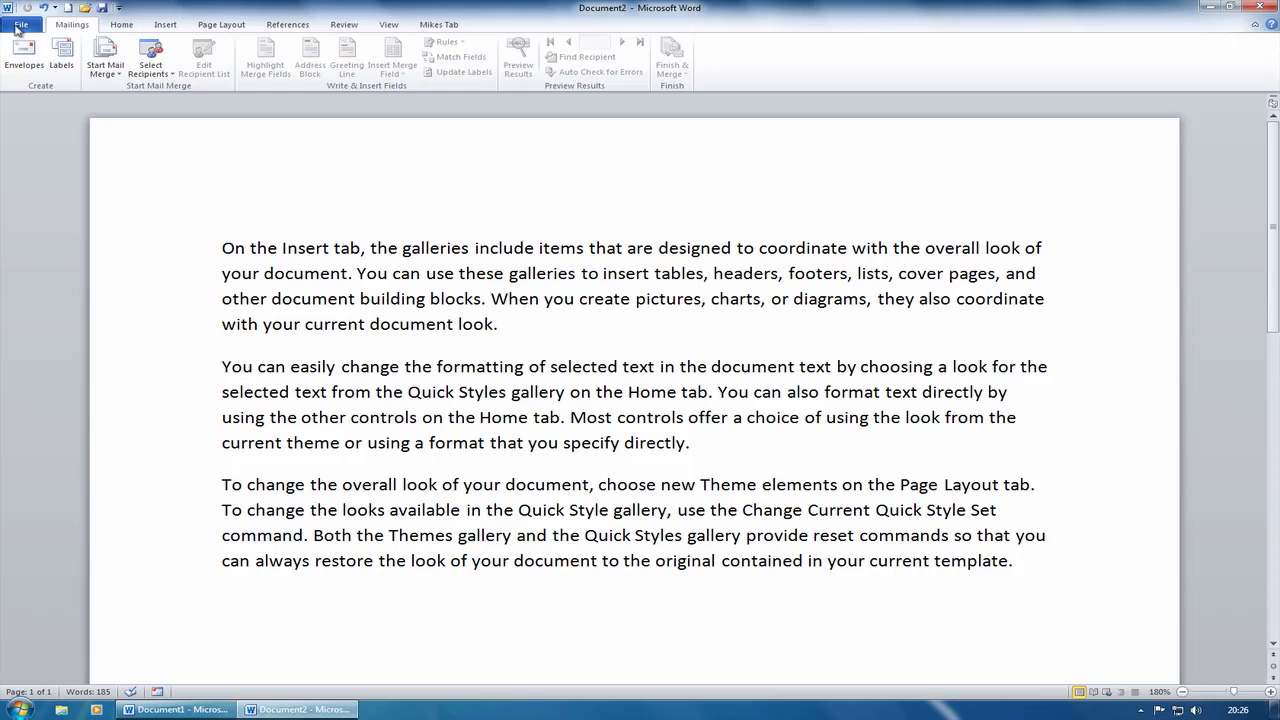
# Step: Discard Document2 unsaved, then close the blank Document1 to exit Word
pyautogui.click(16, 28)
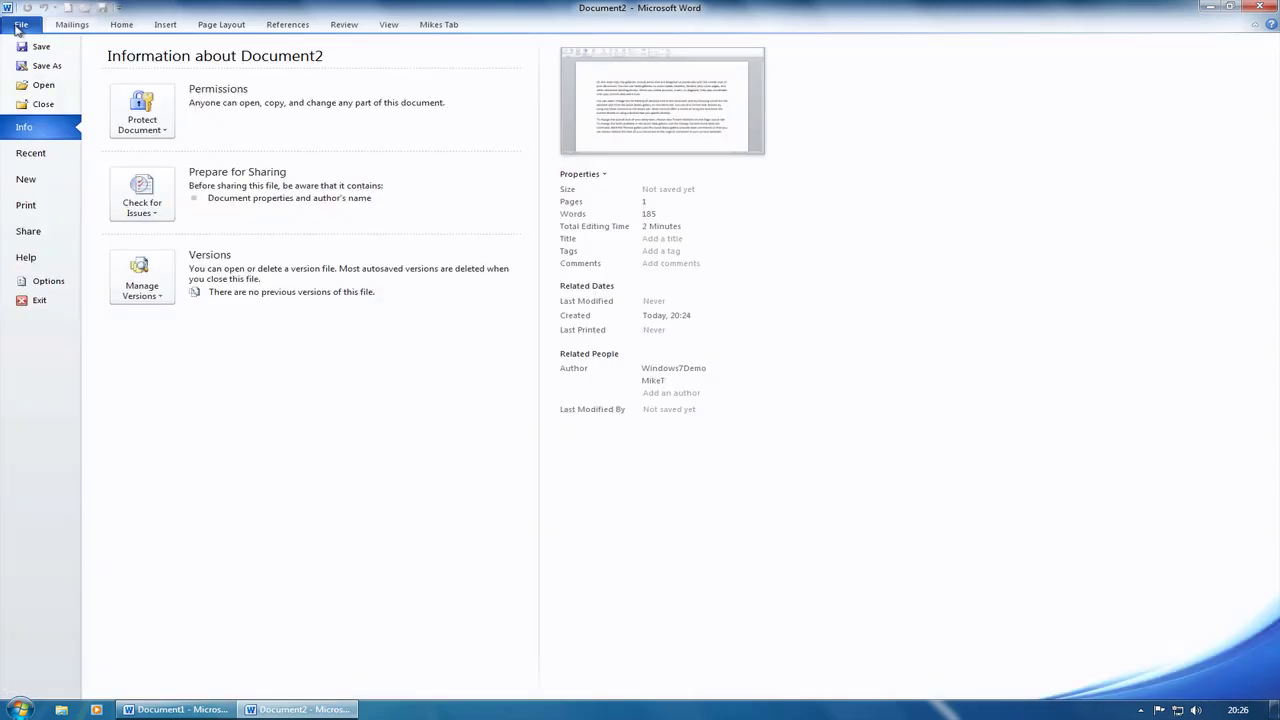
pyautogui.click(43, 106)
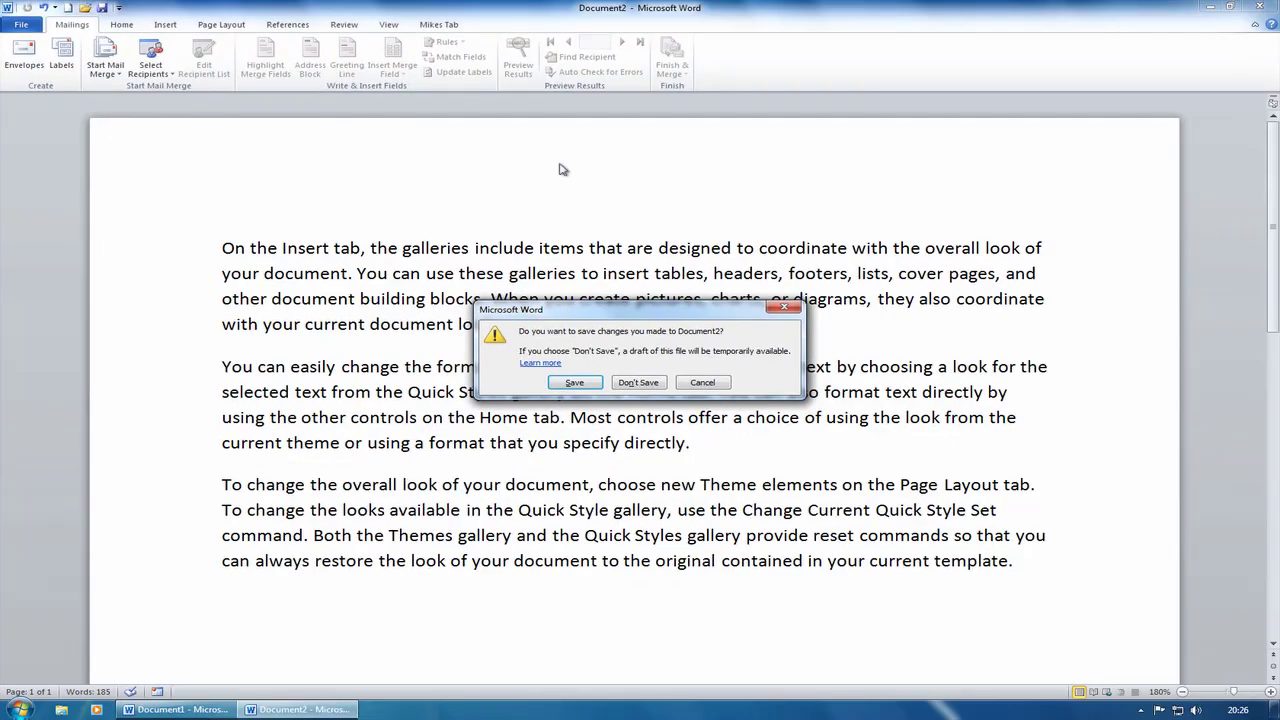
pyautogui.click(637, 381)
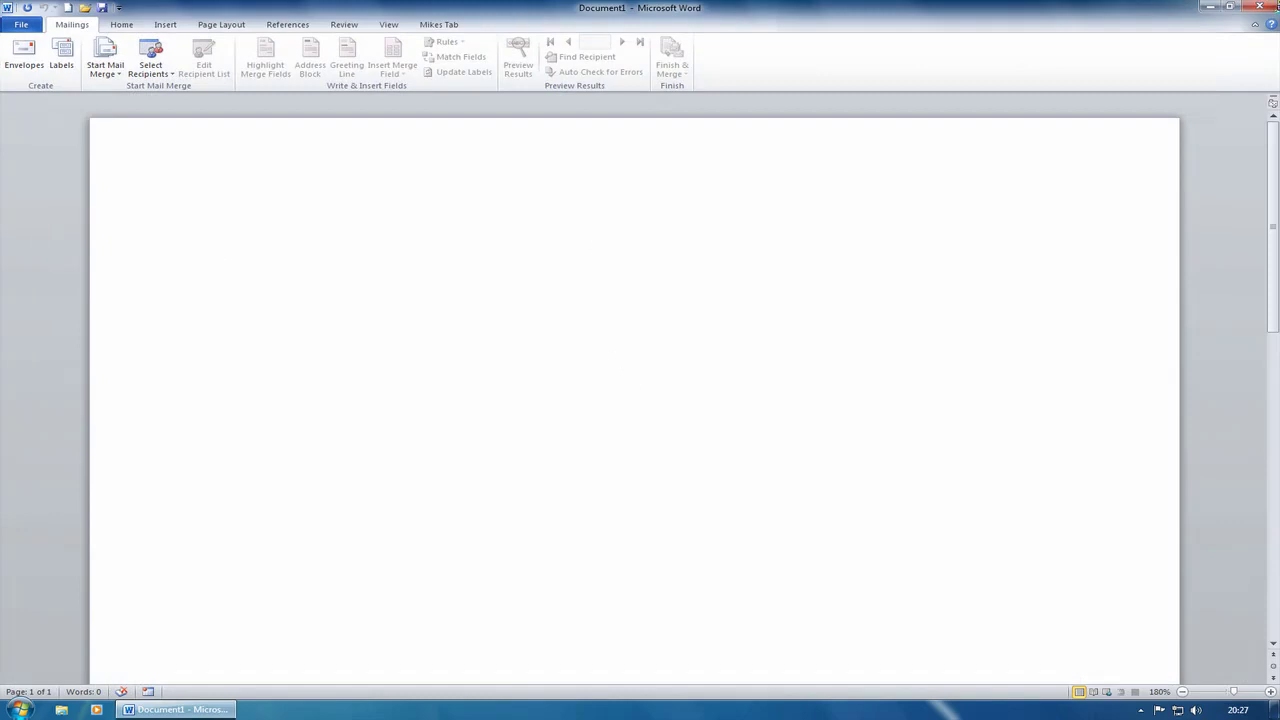
pyautogui.click(1258, 8)
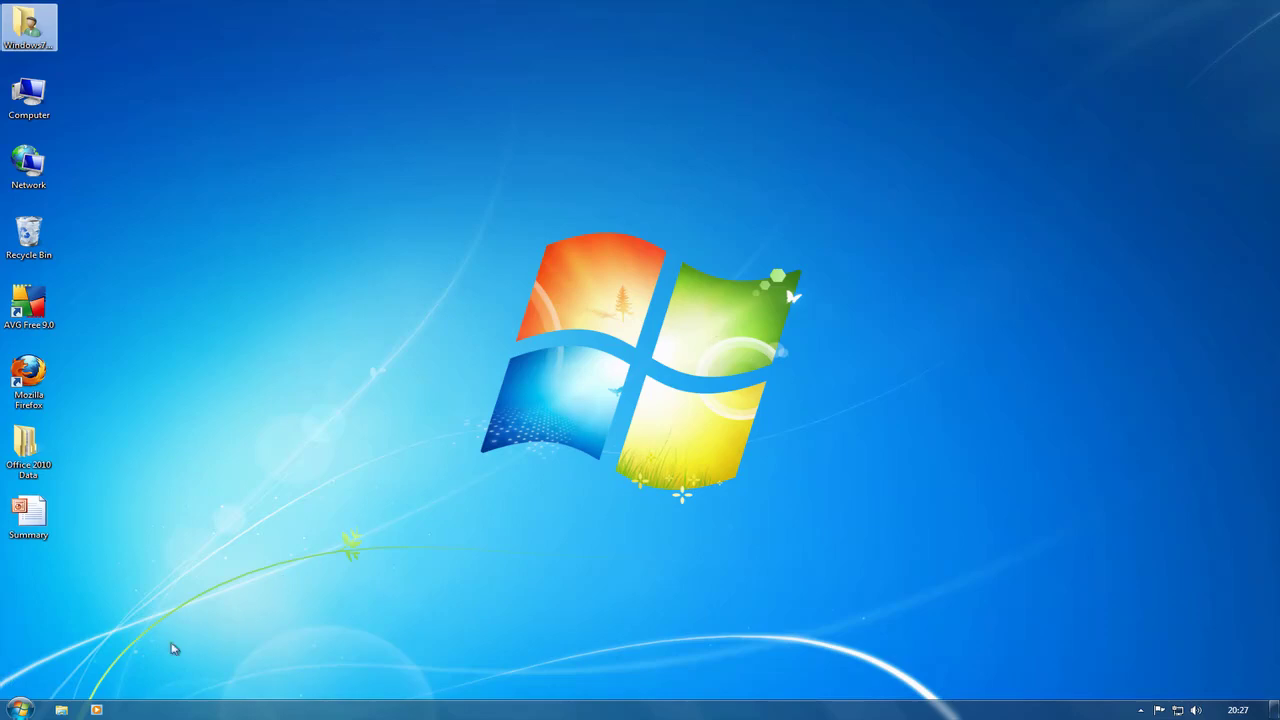
# Step: Launch Word 2010 from the Start menu to get a new blank Document1
pyautogui.click(18, 708)
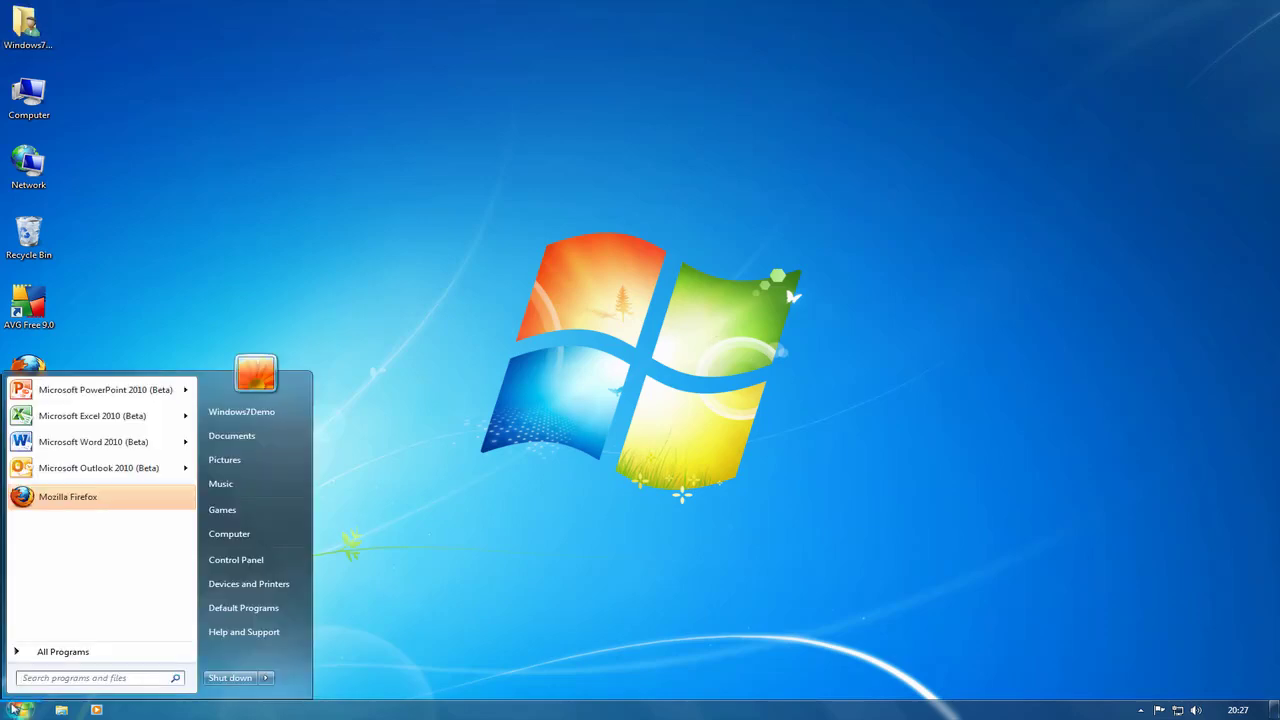
pyautogui.click(66, 441)
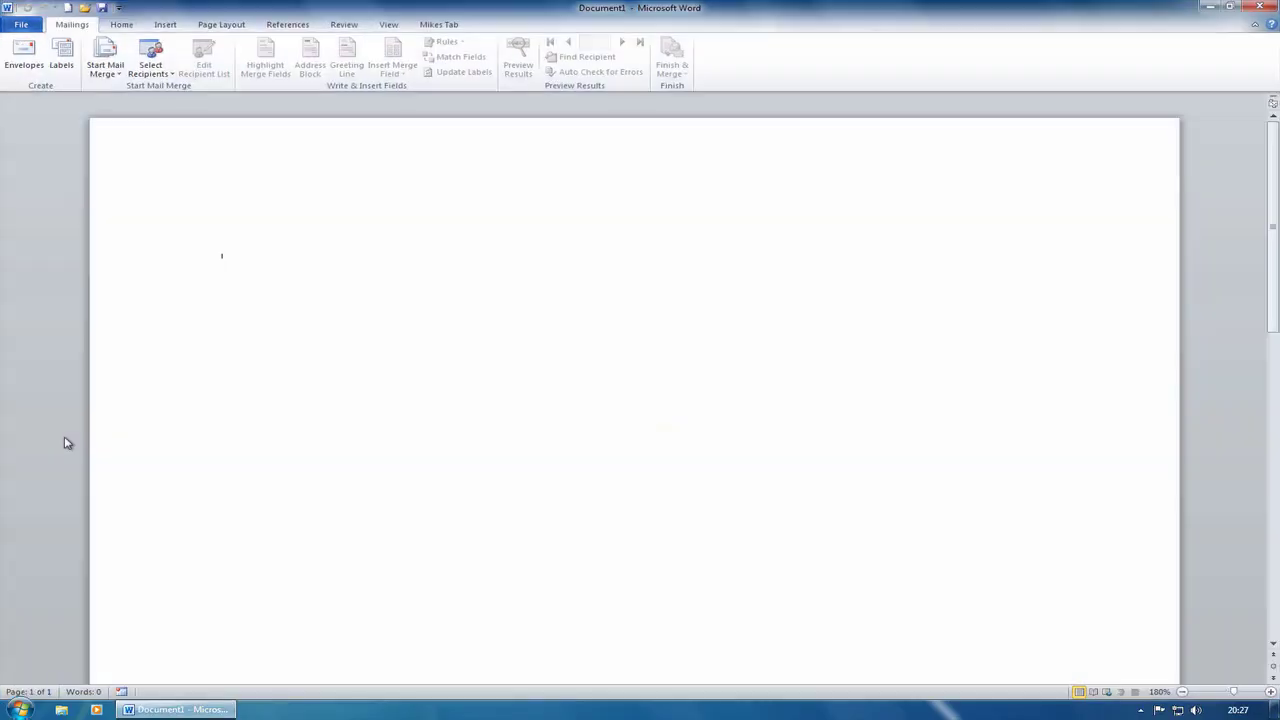
# Step: Use Manage Versions to show the DraftFiles folder with the 22/03/2010 and 25/03/2010 drafts
pyautogui.click(24, 25)
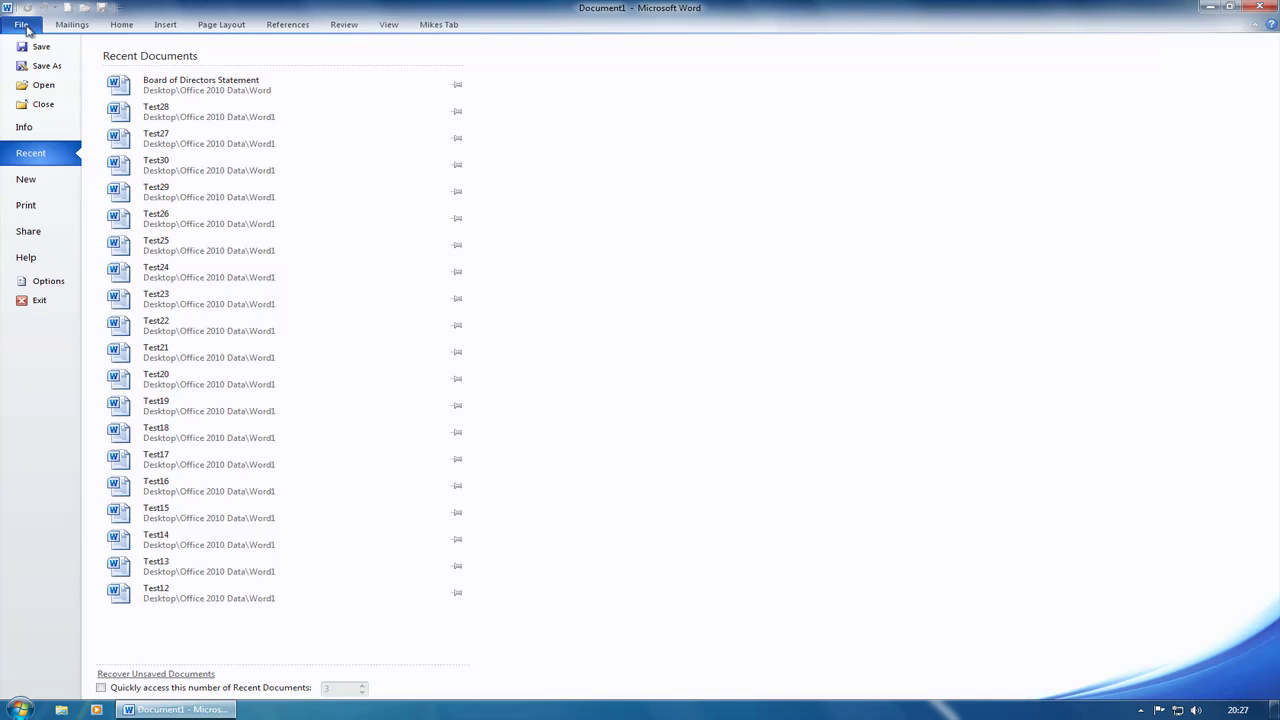
pyautogui.click(26, 127)
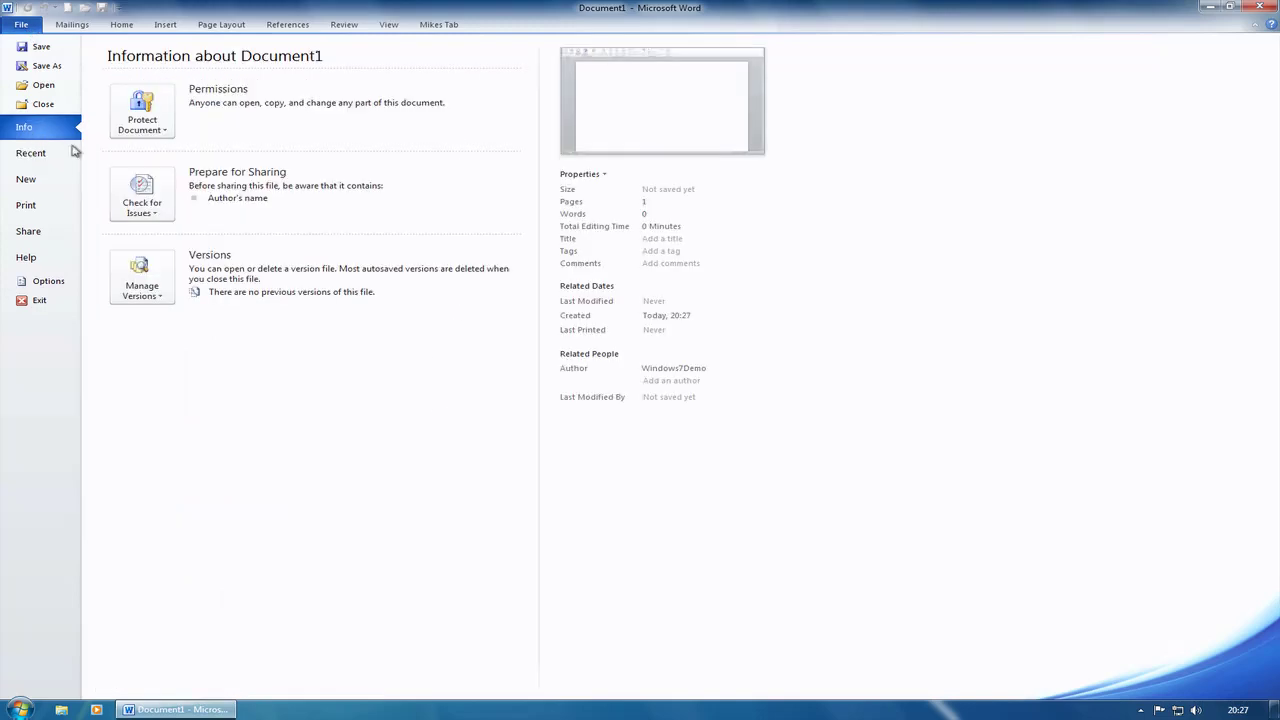
pyautogui.click(159, 299)
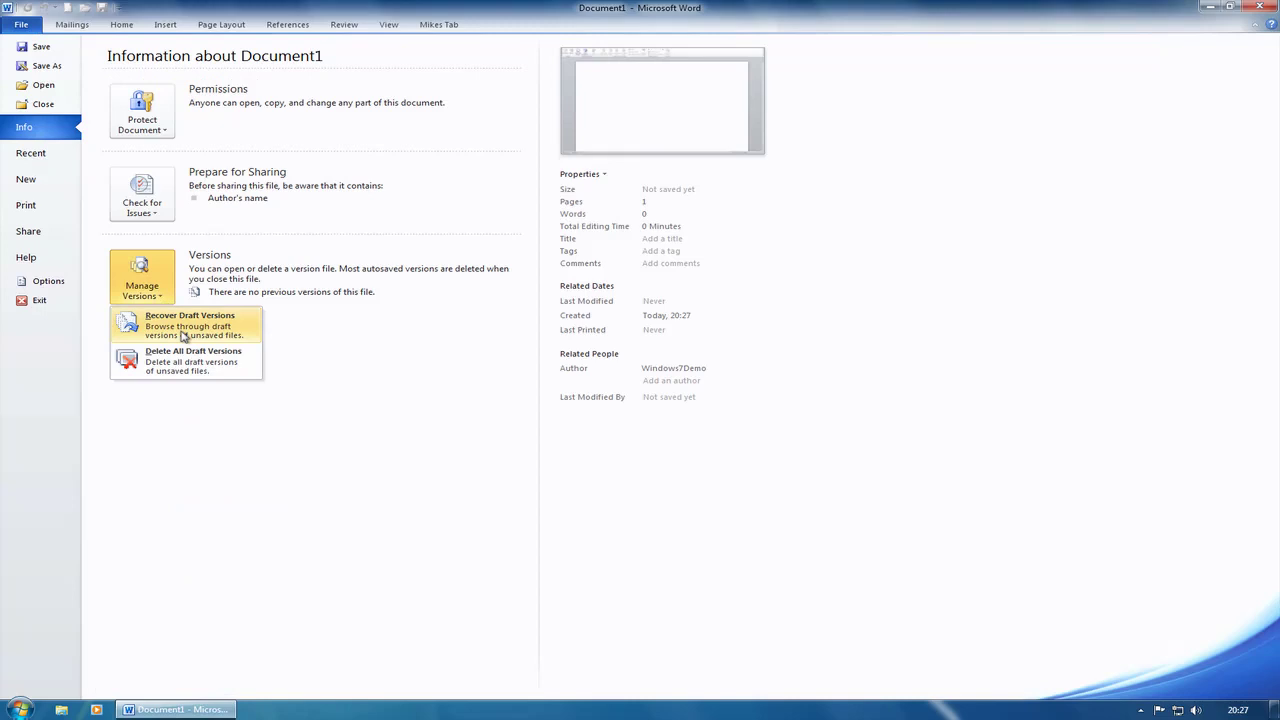
pyautogui.click(183, 330)
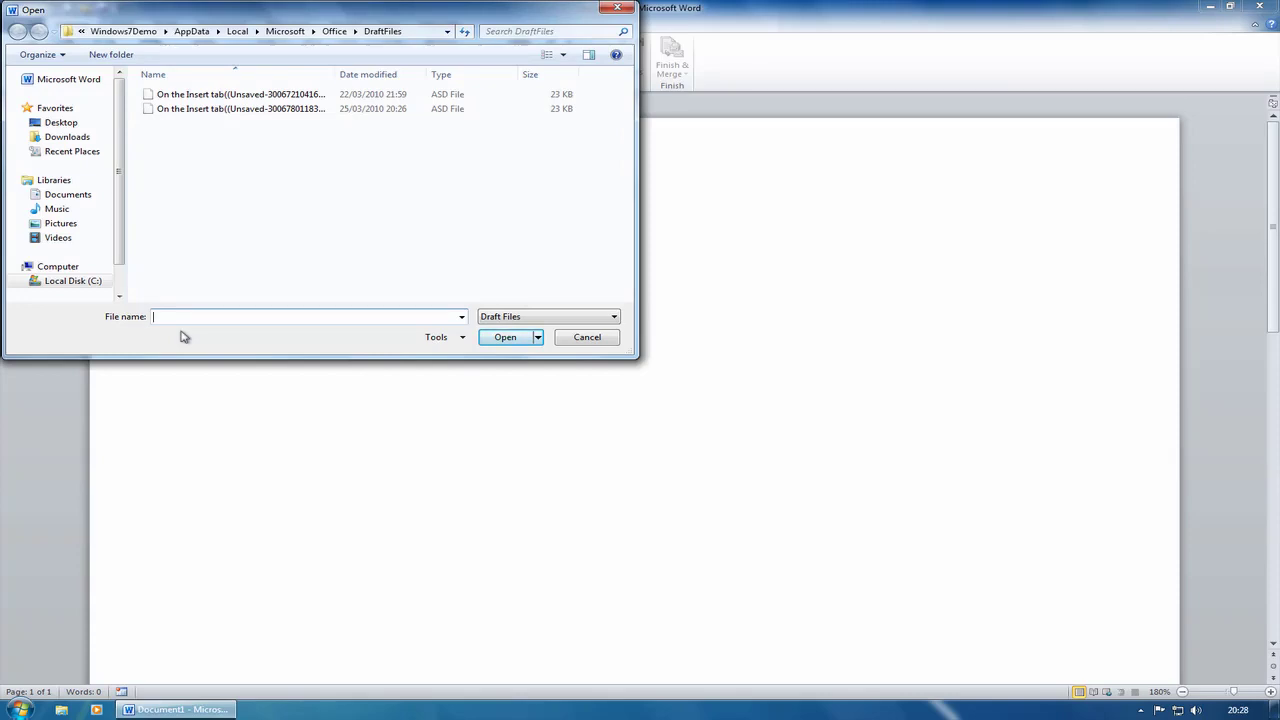
# Step: Open the 25/03/2010 20:26 draft, then start and cancel a Save As from the Draft Version bar
pyautogui.click(226, 110)
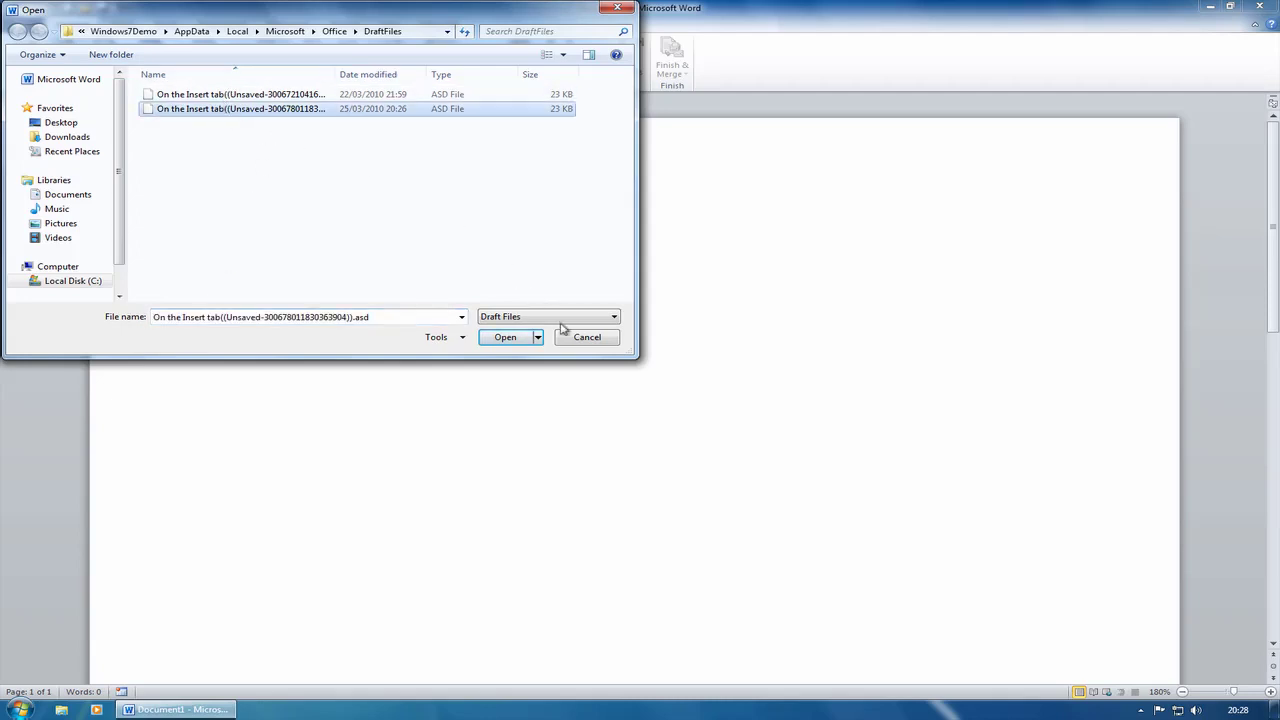
pyautogui.click(502, 343)
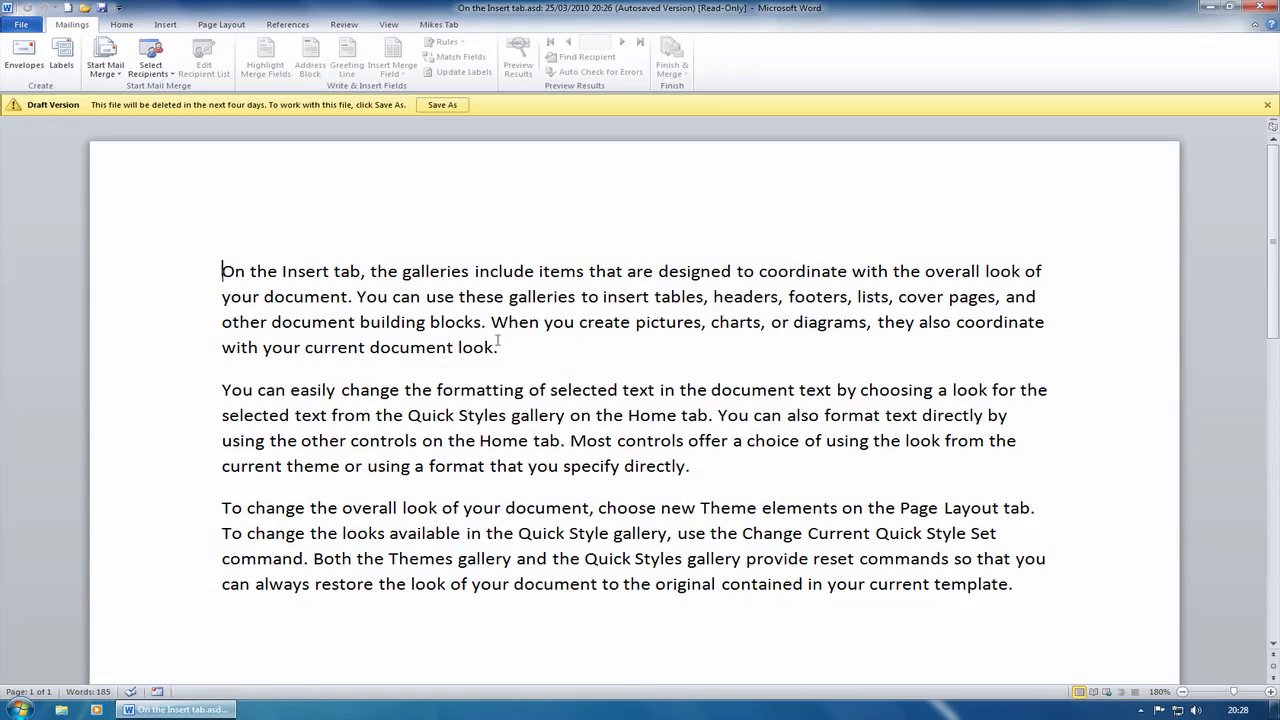
pyautogui.click(440, 105)
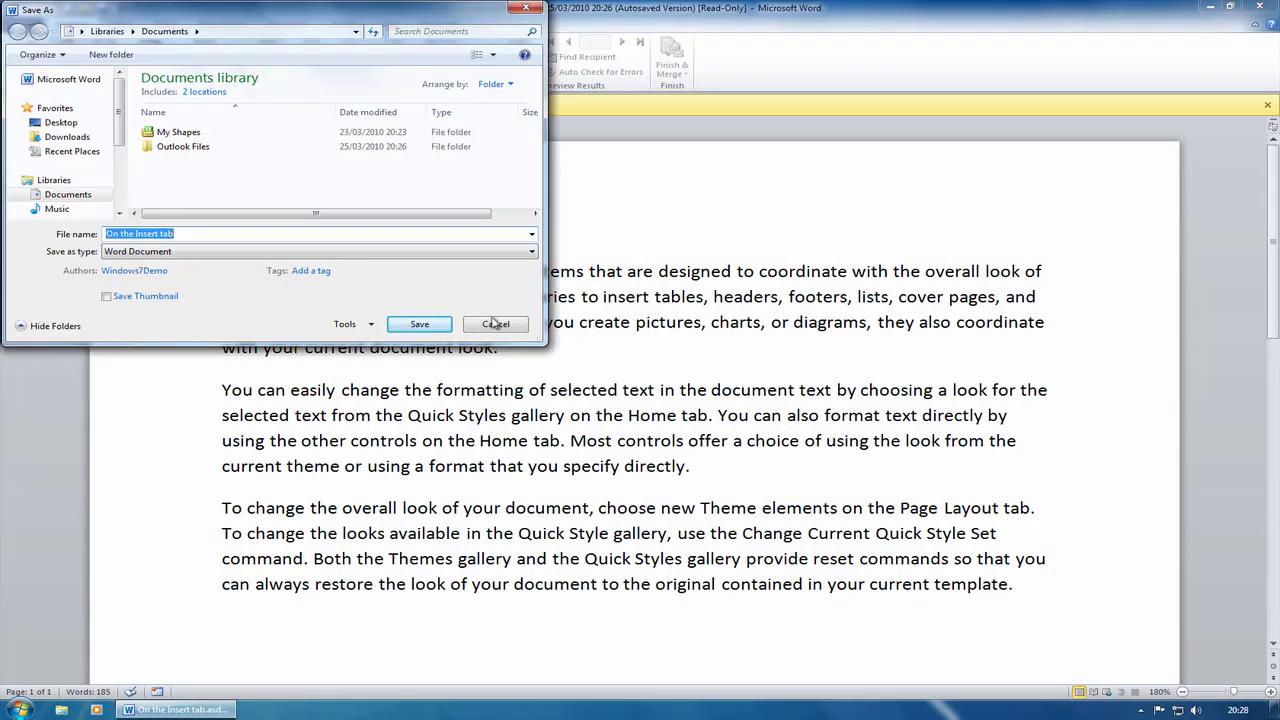
pyautogui.click(496, 324)
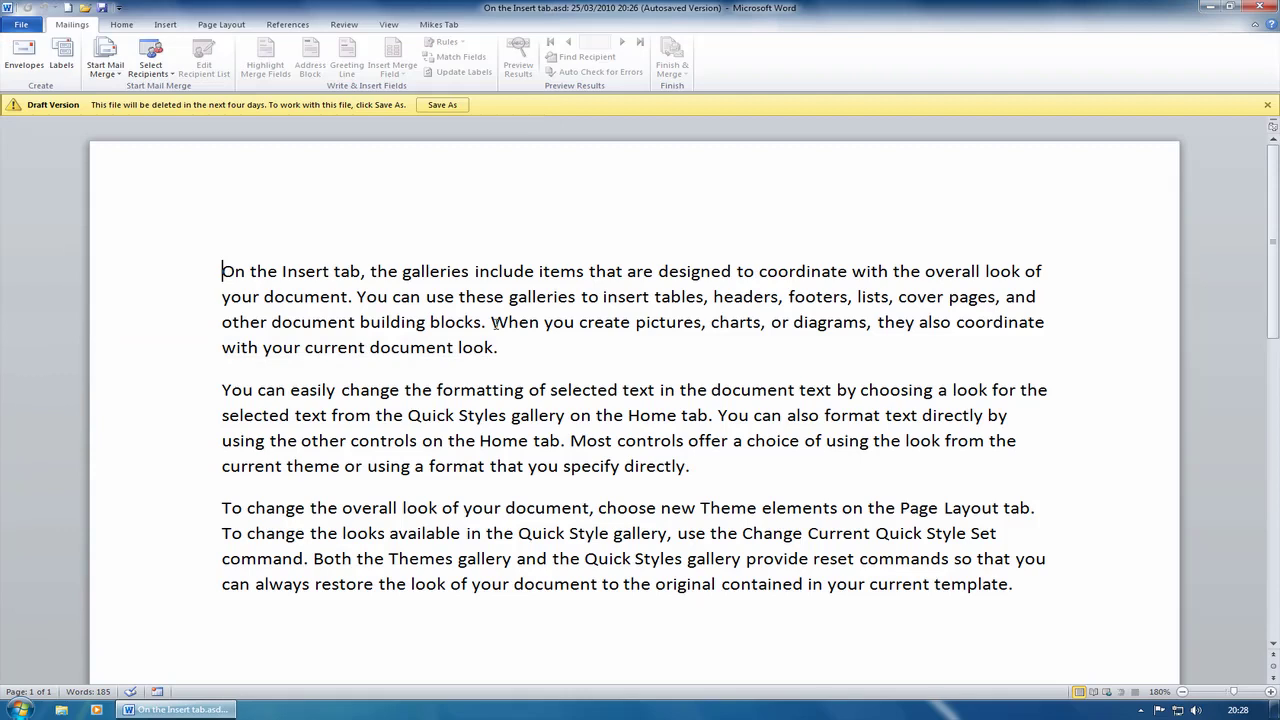